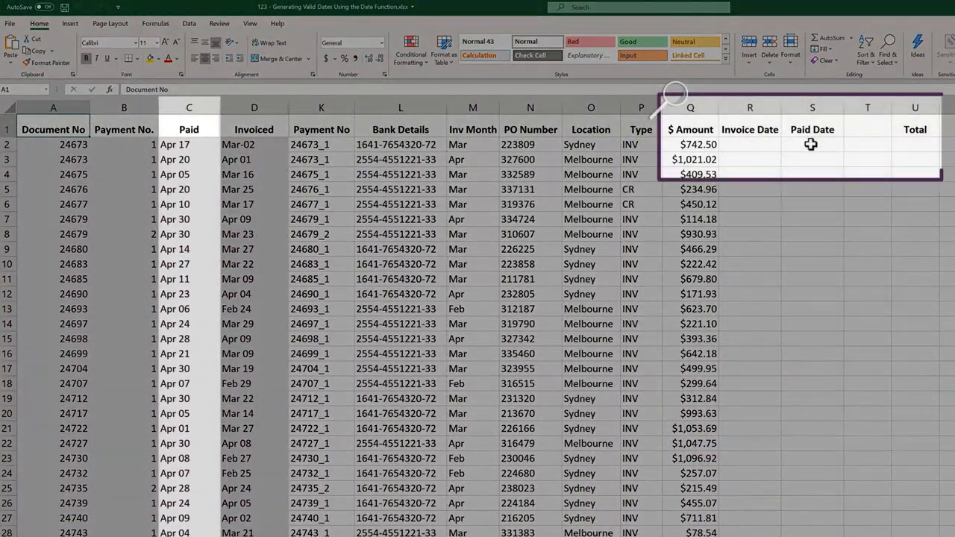
- Enter the formula =DATE(2020,4,17) in the first Paid Date cell, S2
{"action": "left_click", "coordinate": [811, 144]}
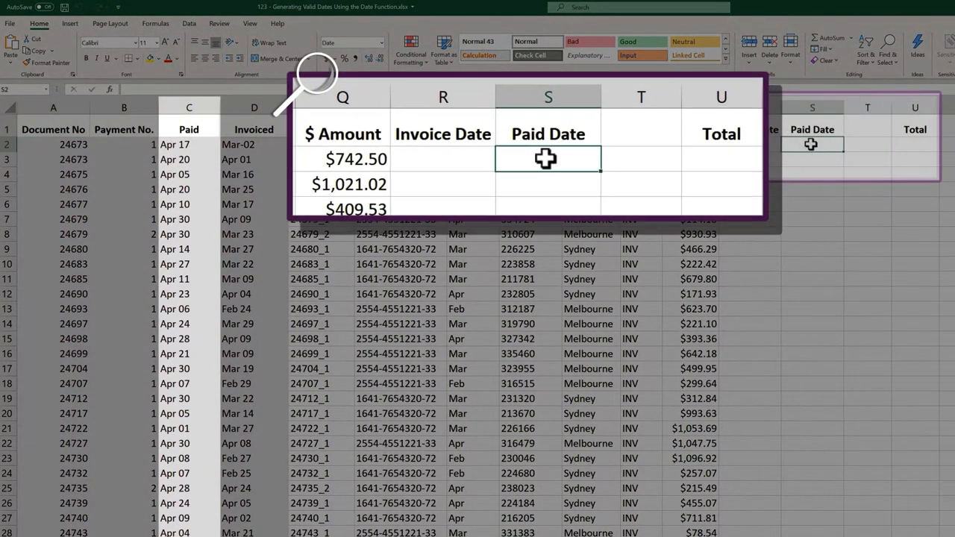
{"action": "type", "text": "=da"}
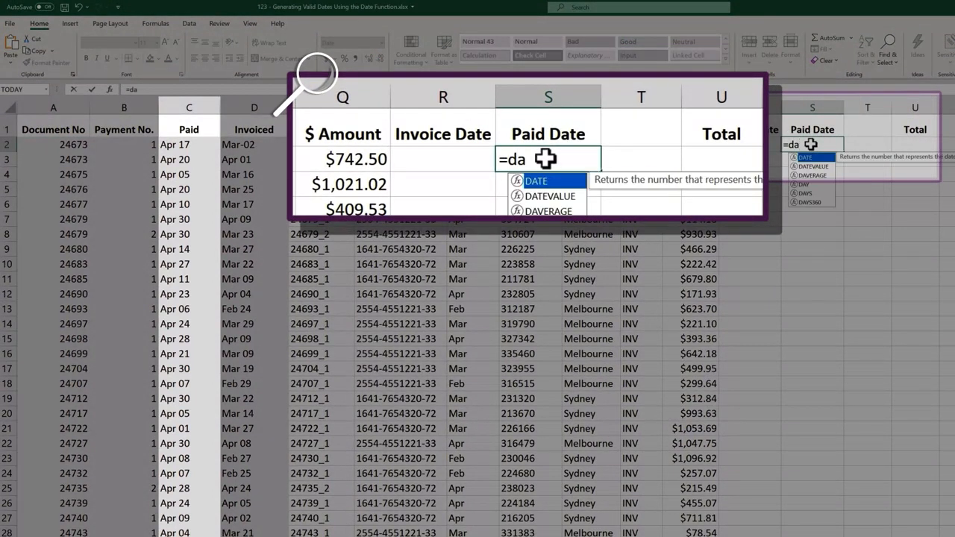
{"action": "key", "text": "Tab"}
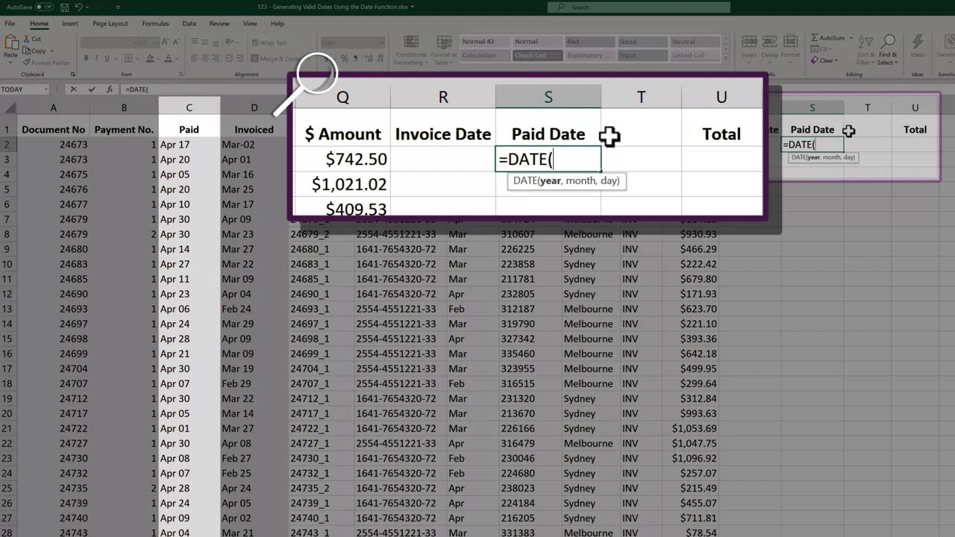
{"action": "type", "text": "2020,"}
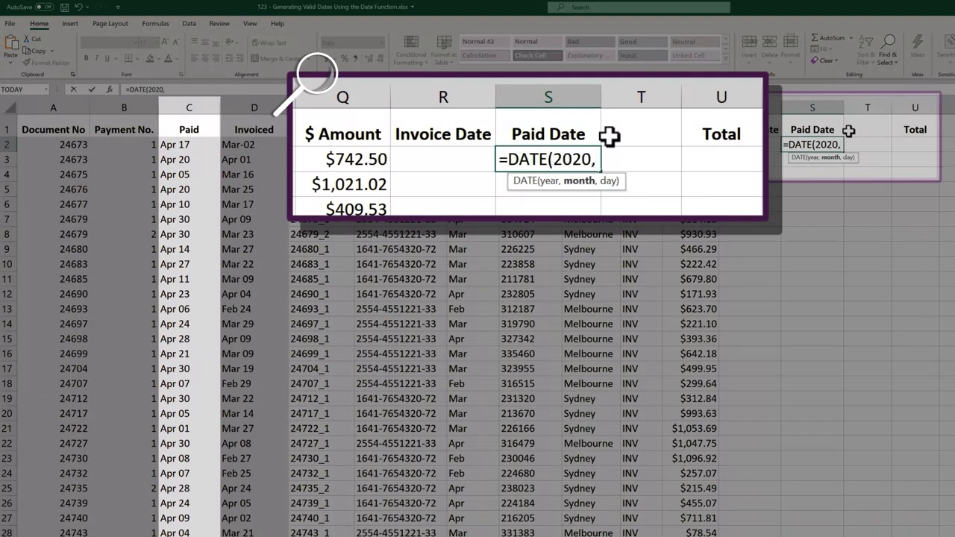
{"action": "type", "text": "4,"}
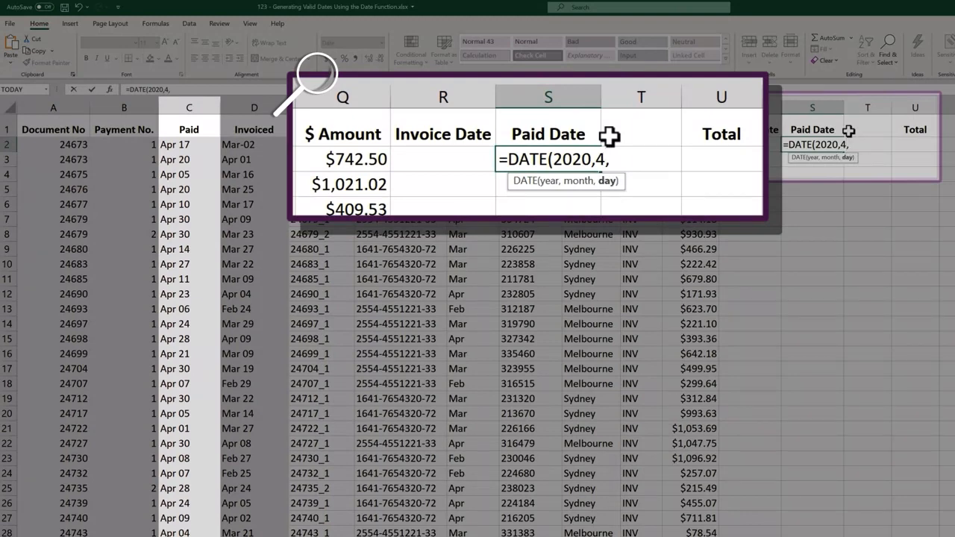
{"action": "type", "text": "17"}
{"action": "key", "text": "Return"}
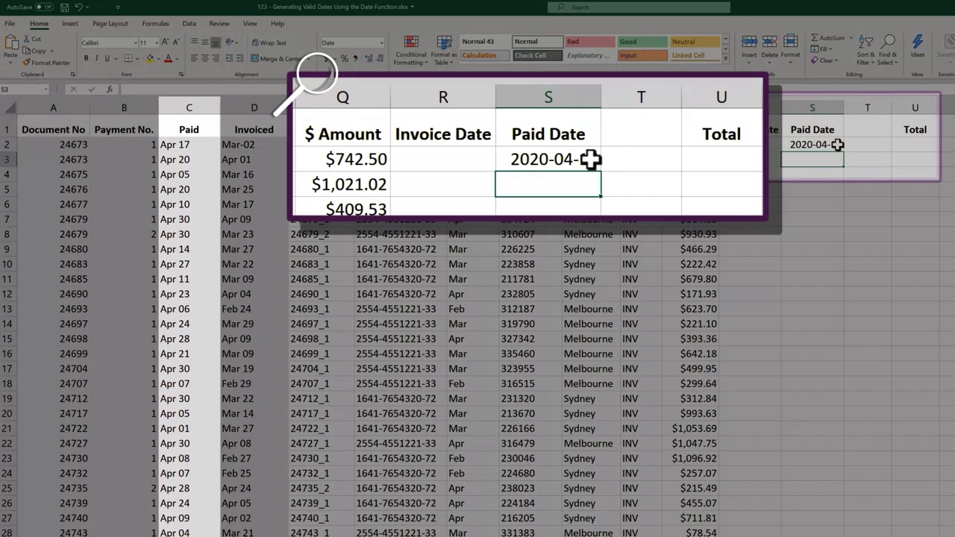
- Replace the day argument of the Paid Date formula in S2 with RIGHT(C2,2), giving =DATE(2020,4,RIGHT(C2,2))
{"action": "double_click", "coordinate": [837, 145]}
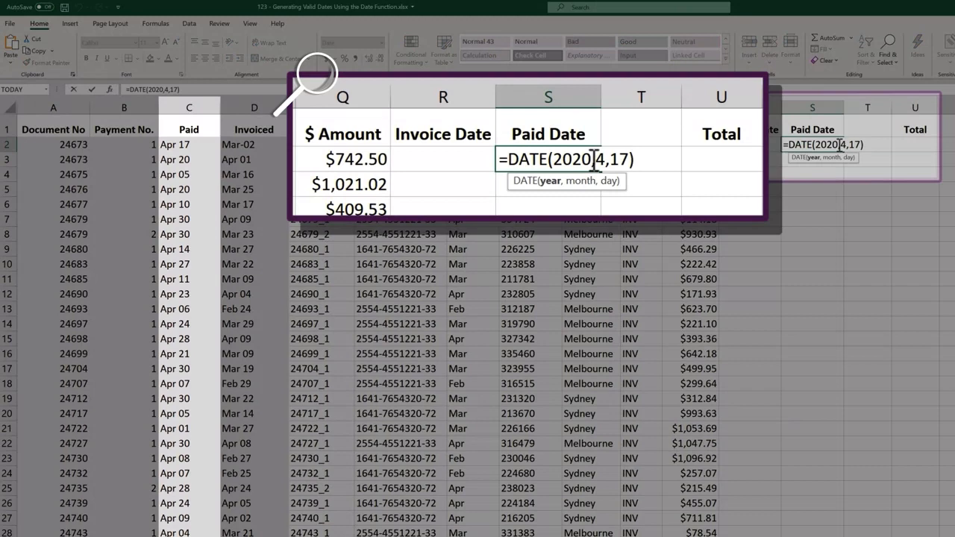
{"action": "left_click", "coordinate": [861, 146]}
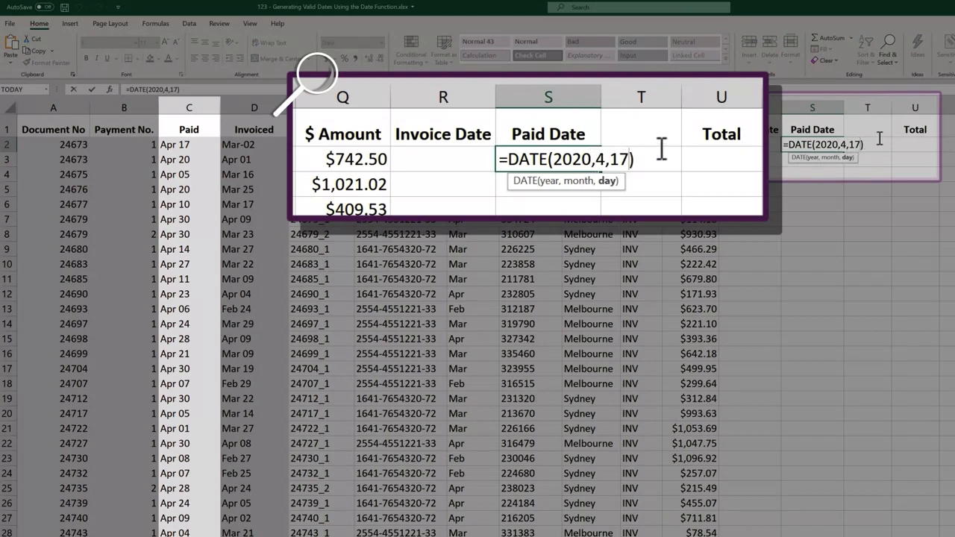
{"action": "key", "text": "BackSpace"}
{"action": "key", "text": "BackSpace"}
{"action": "type", "text": "ri"}
{"action": "key", "text": "Tab"}
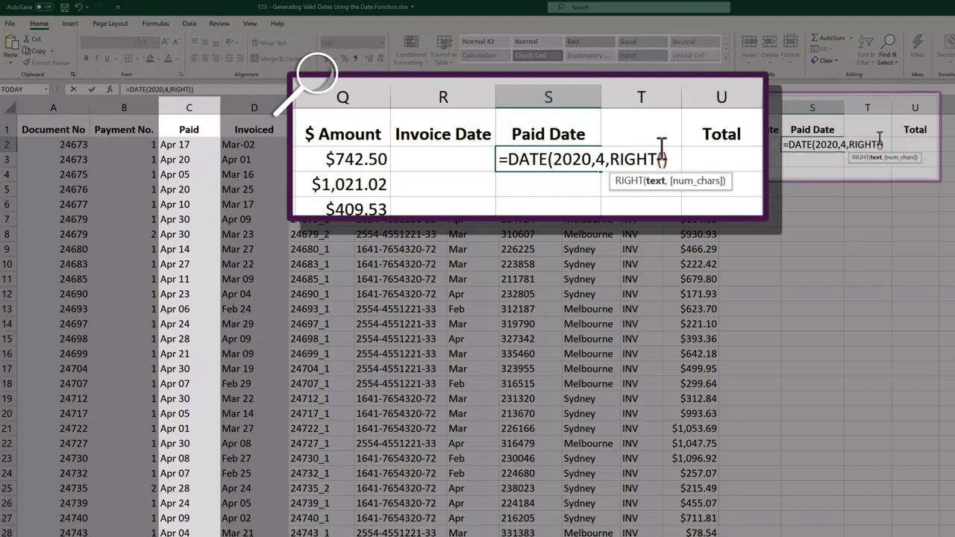
{"action": "left_click", "coordinate": [187, 145]}
{"action": "type", "text": ",2"}
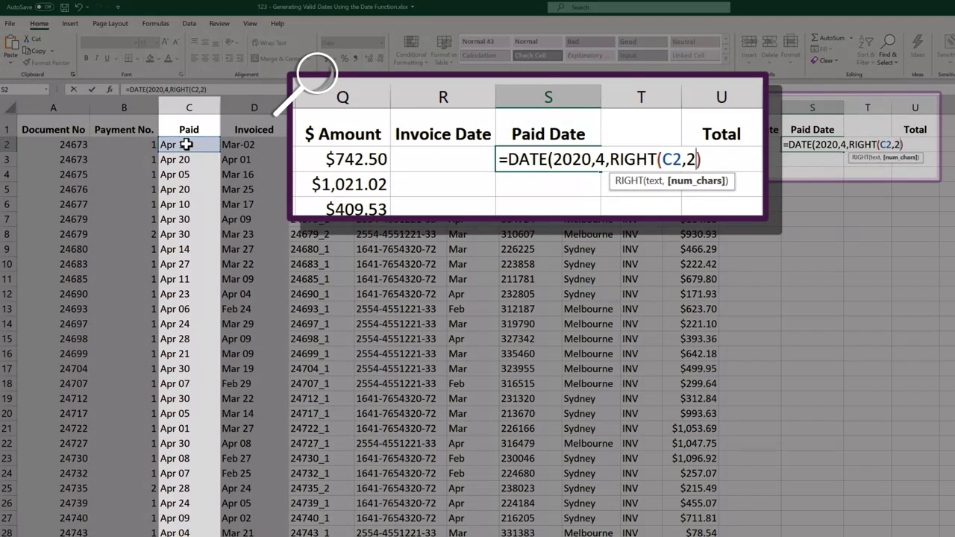
{"action": "type", "text": ")"}
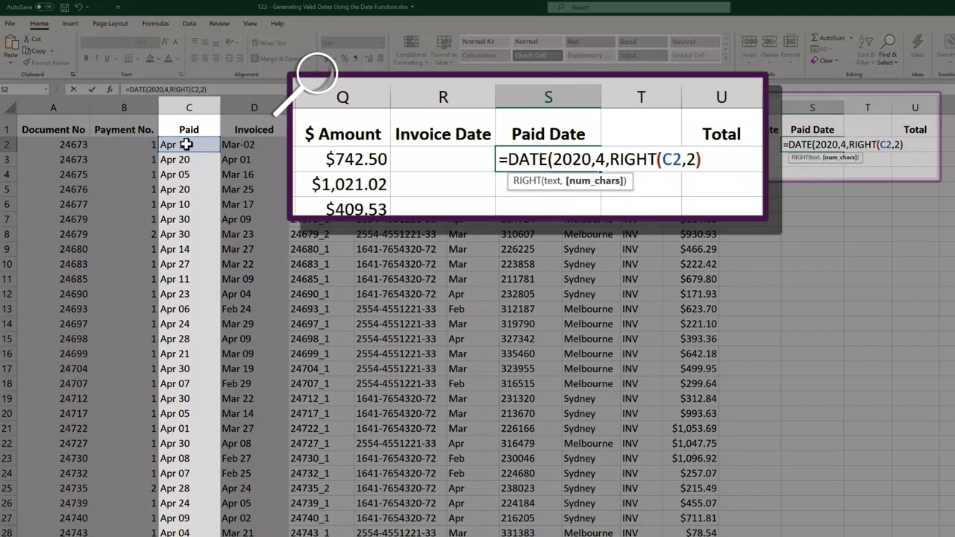
{"action": "key", "text": "Return"}
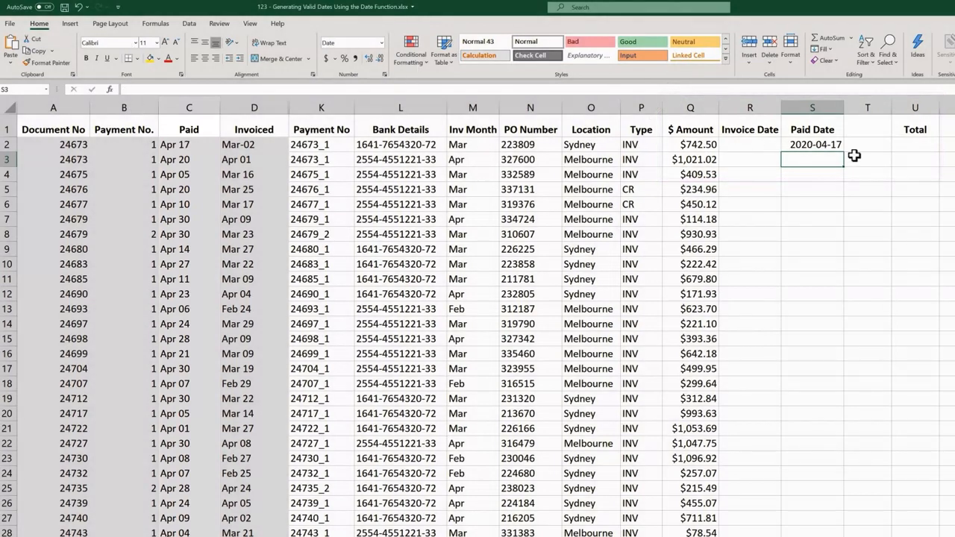
- Fill the Paid Date formula in S2 down to the remaining rows of the column
{"action": "left_click", "coordinate": [829, 144]}
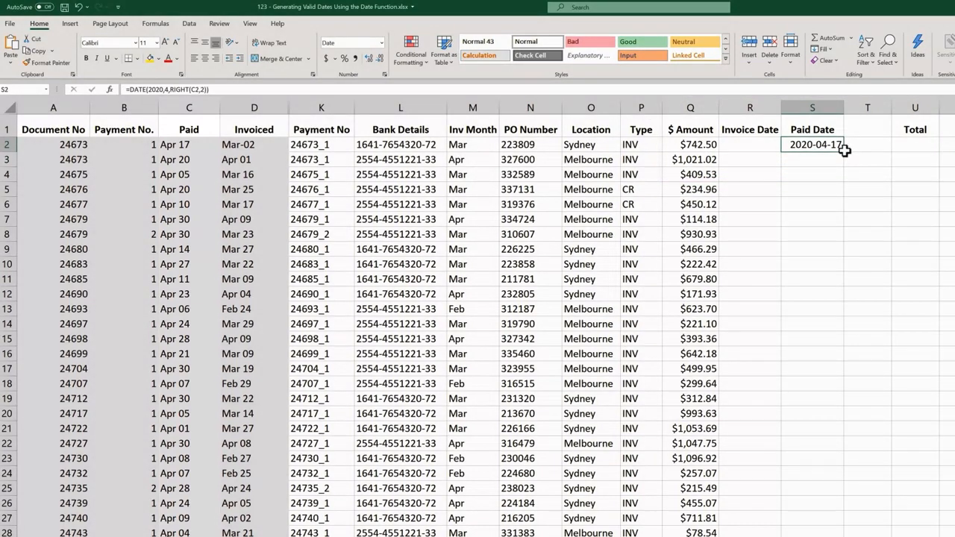
{"action": "double_click", "coordinate": [844, 151]}
{"action": "left_click", "coordinate": [845, 149]}
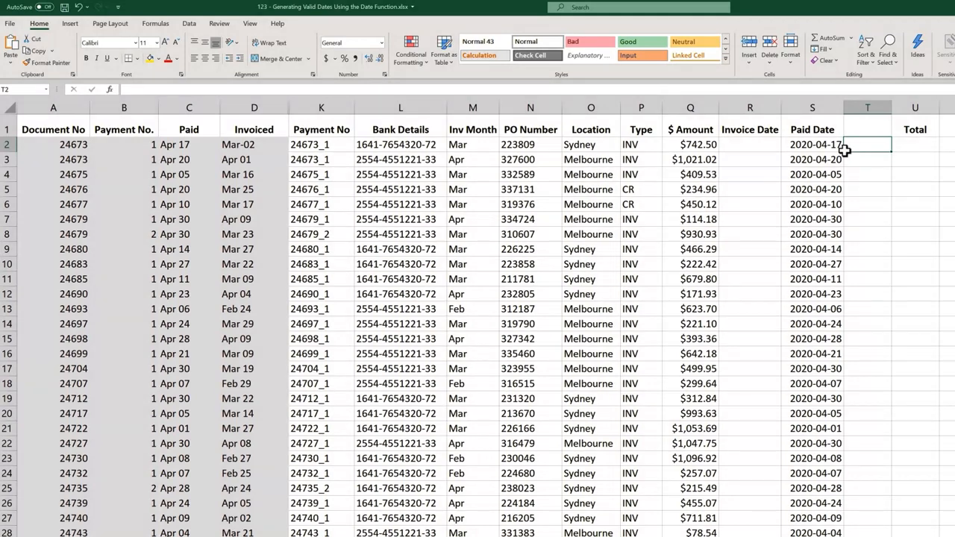
- Try extracting the month number from the Invoiced column by entering =MONTH(D2) in Invoice Date cell R2
{"action": "left_click", "coordinate": [773, 147]}
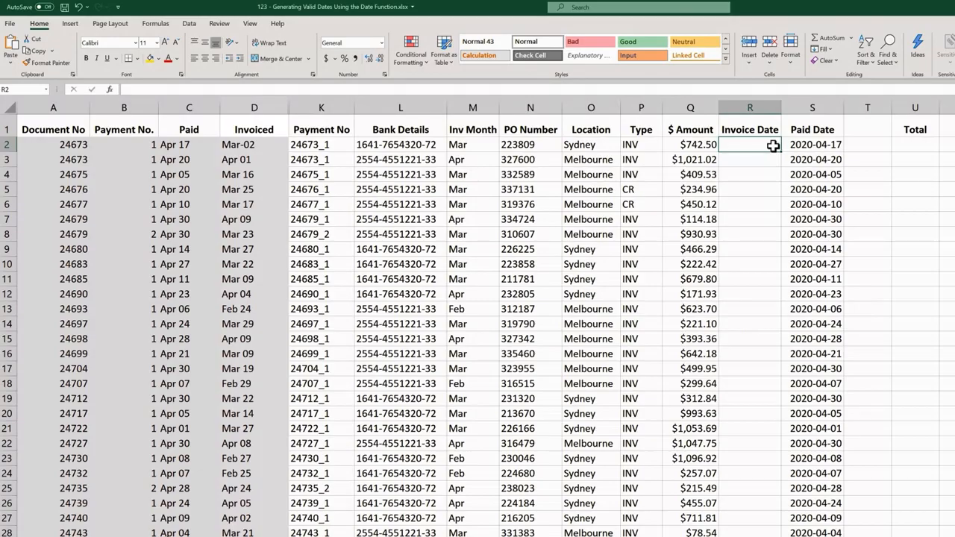
{"action": "type", "text": "="}
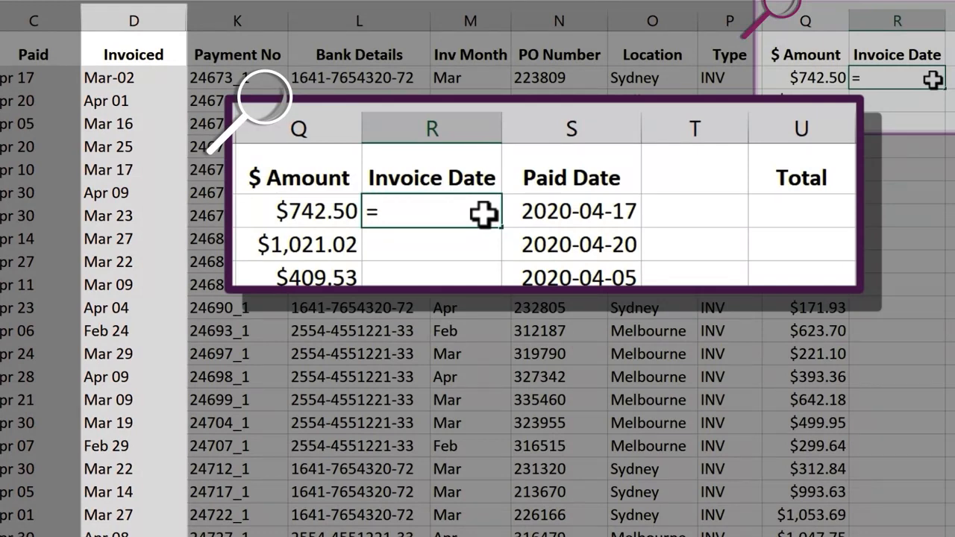
{"action": "type", "text": "mon"}
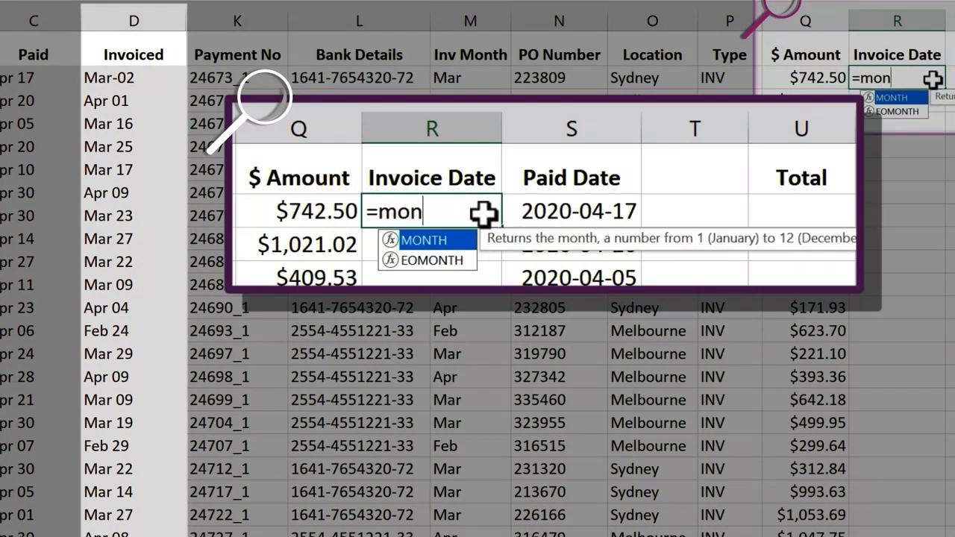
{"action": "key", "text": "Tab"}
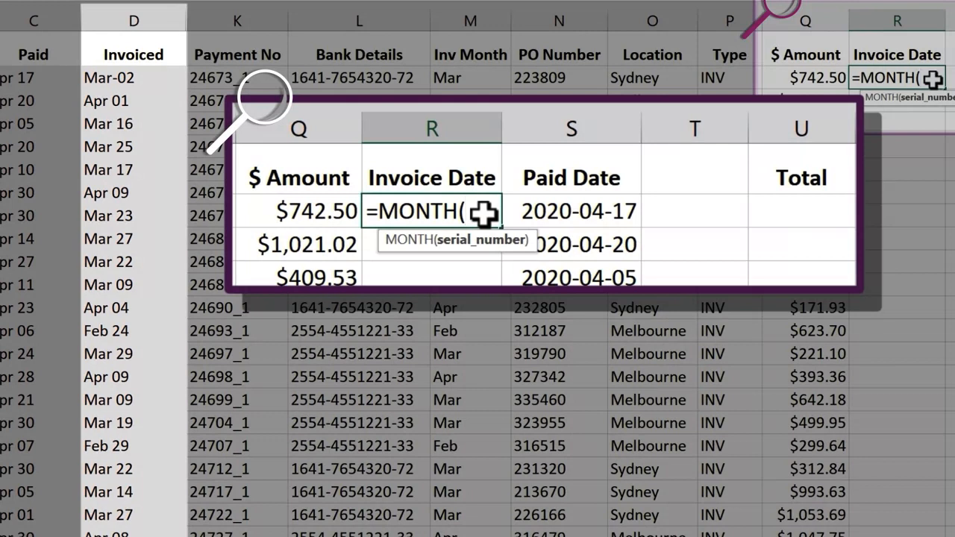
{"action": "left_click", "coordinate": [157, 77]}
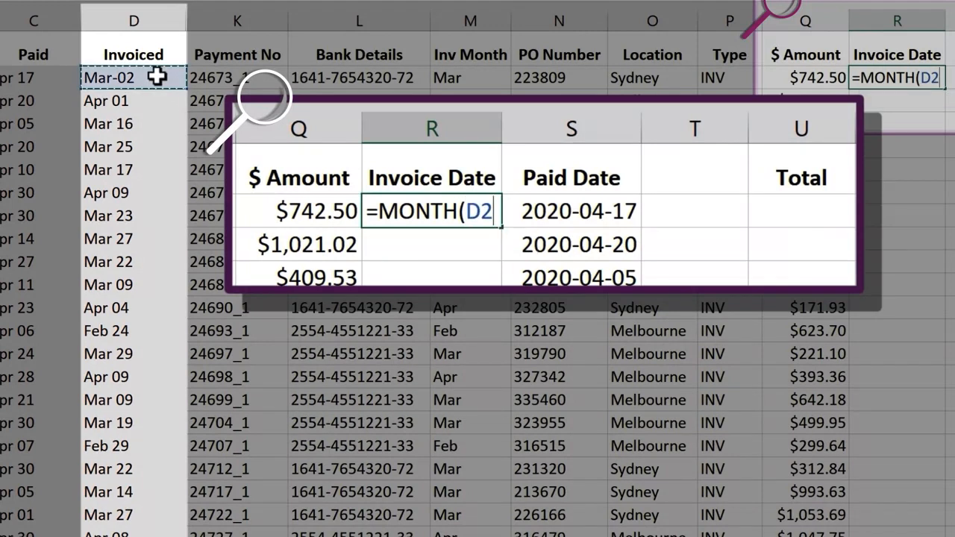
{"action": "key", "text": "Return"}
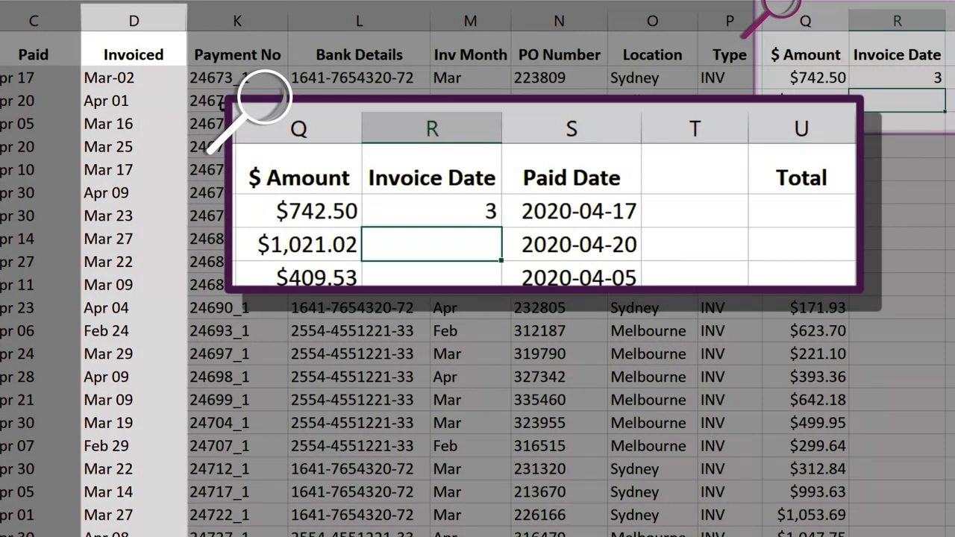
- Overwrite Invoice Date cell R2 with =MONTH(M2), referencing the Inv Month column
{"action": "left_click", "coordinate": [917, 79]}
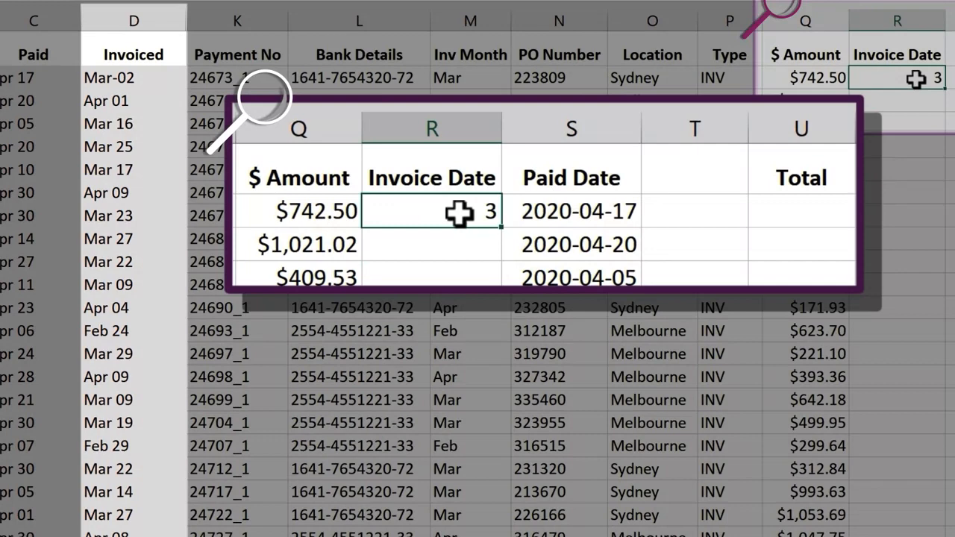
{"action": "type", "text": "="}
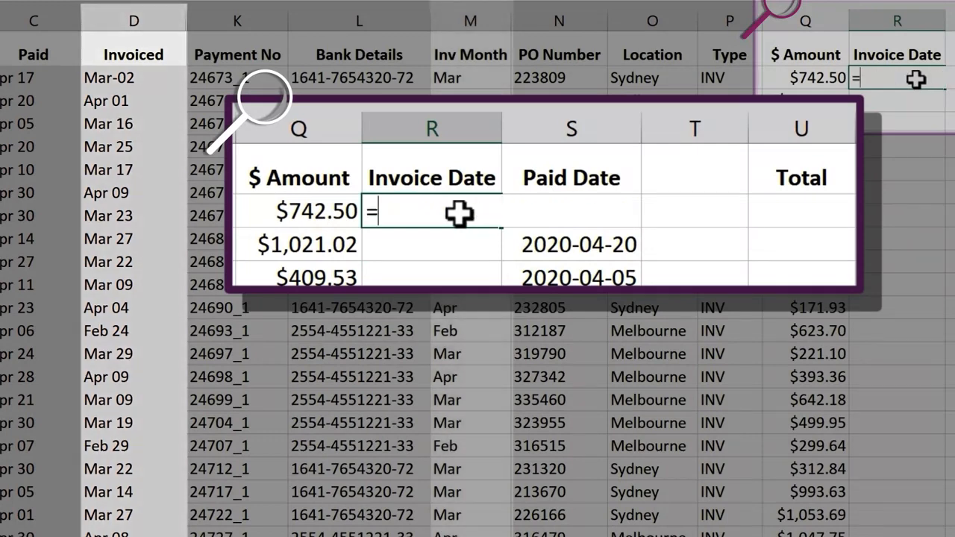
{"action": "type", "text": "mon"}
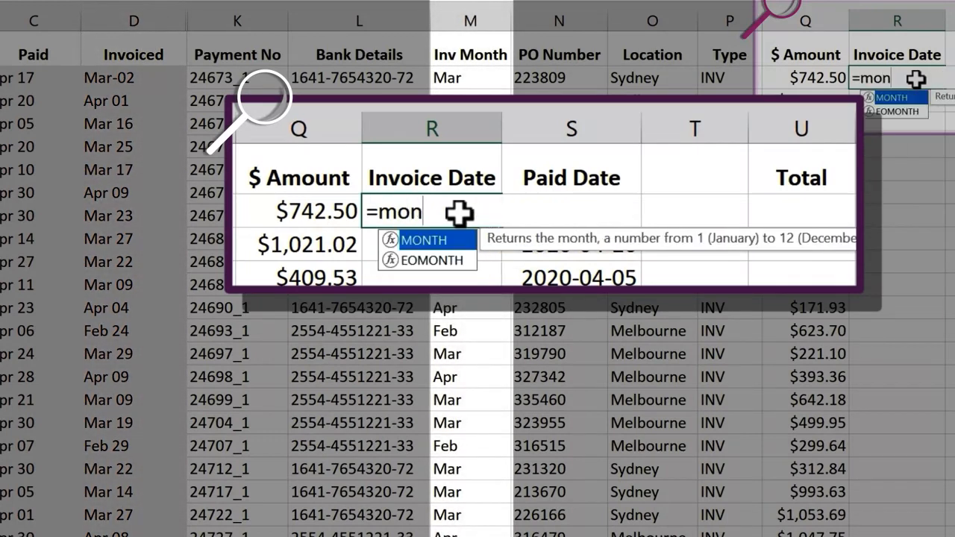
{"action": "key", "text": "Tab"}
{"action": "left_click", "coordinate": [489, 78]}
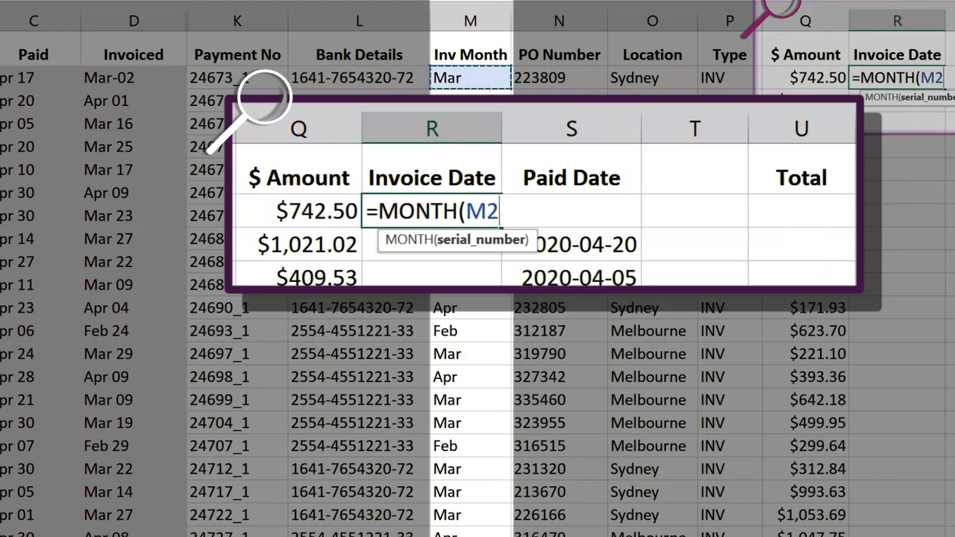
{"action": "key", "text": "Return"}
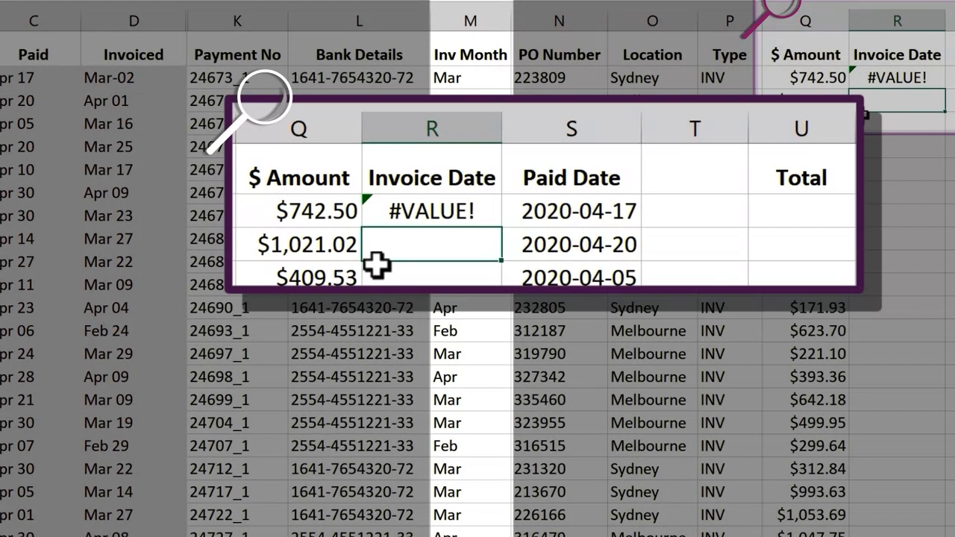
- Prefix the cell reference in R2's MONTH formula with 1&, giving =MONTH(1&M2)
{"action": "double_click", "coordinate": [895, 77]}
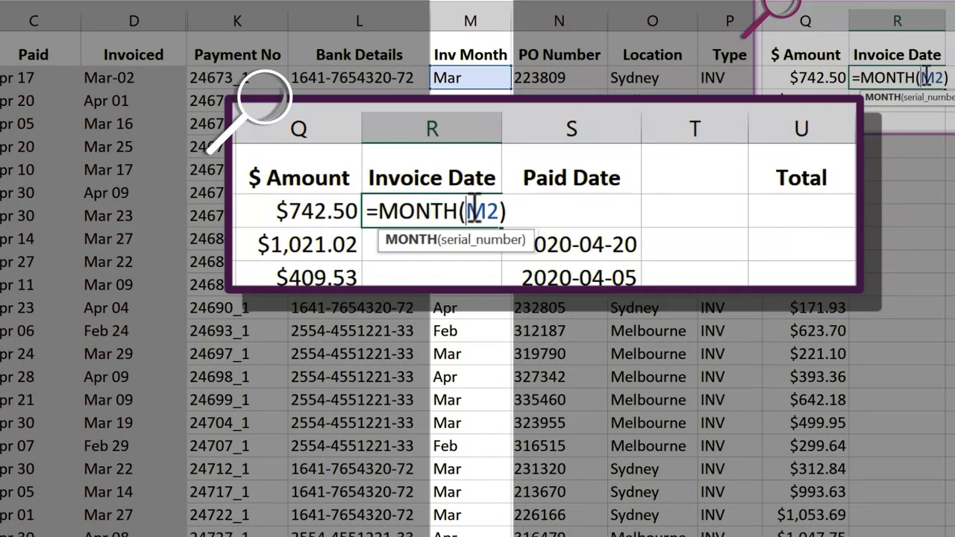
{"action": "left_click", "coordinate": [919, 78]}
{"action": "type", "text": "1"}
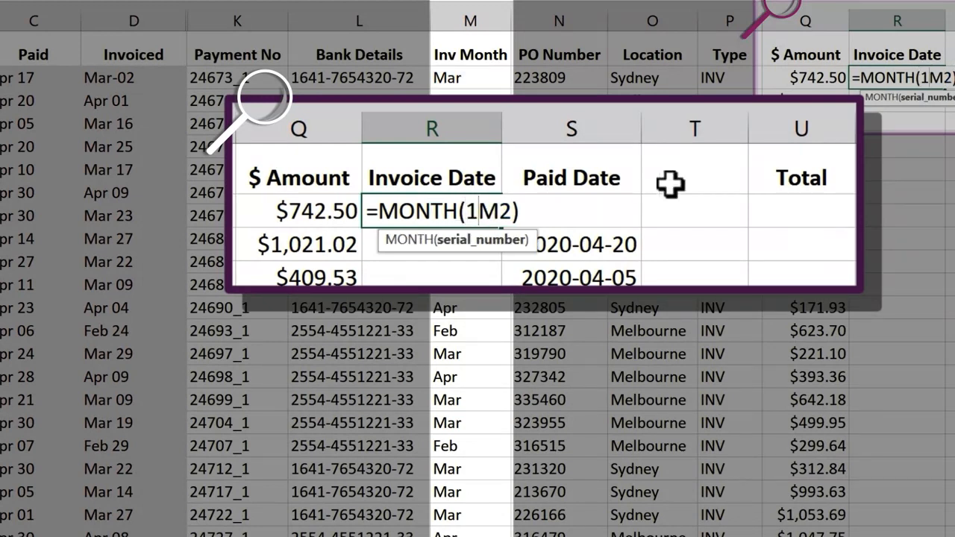
{"action": "type", "text": "&"}
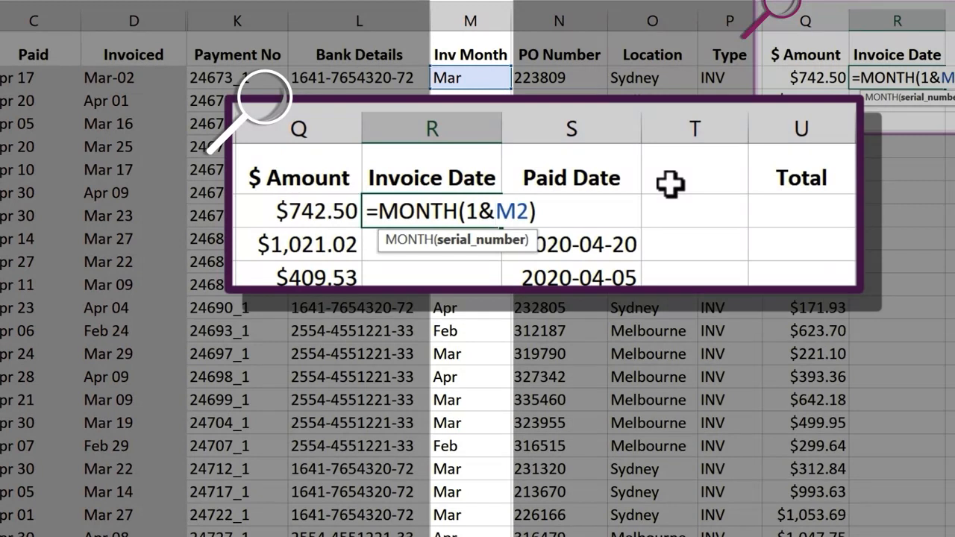
{"action": "key", "text": "Return"}
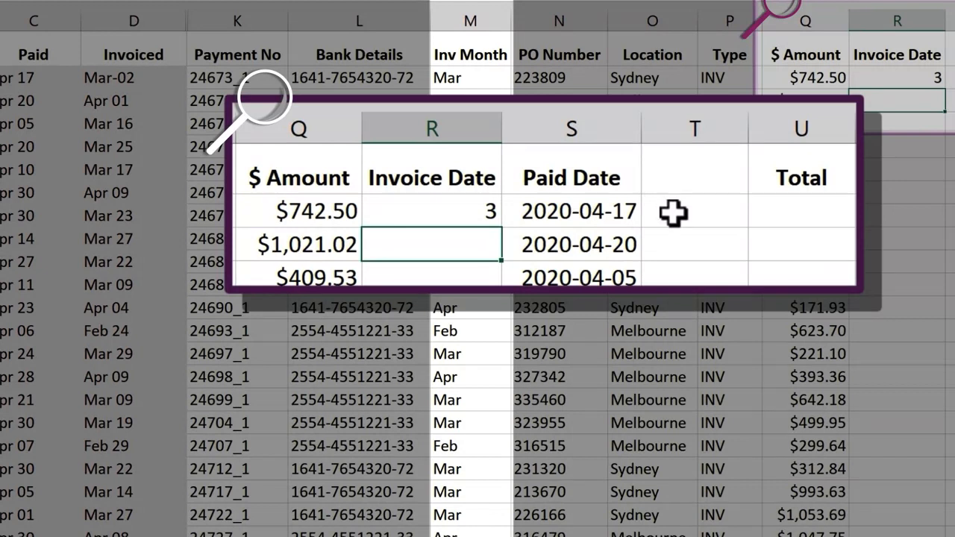
- Wrap Invoice Date cell R2's MONTH formula in a DATE function with 2020 as the year, giving =DATE(2020,MONTH(1&M2)
{"action": "left_click", "coordinate": [932, 78]}
{"action": "double_click", "coordinate": [864, 78]}
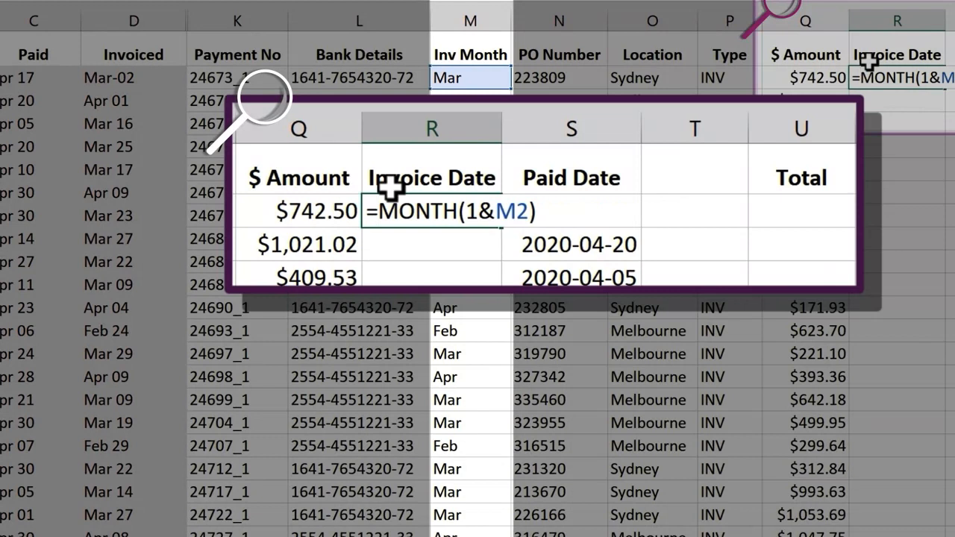
{"action": "type", "text": "da"}
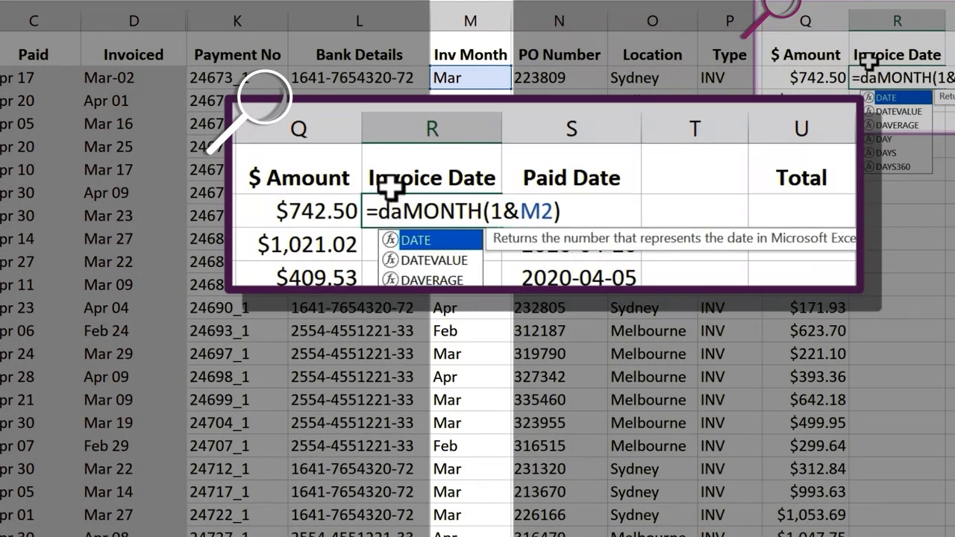
{"action": "key", "text": "Tab"}
{"action": "type", "text": "2020"}
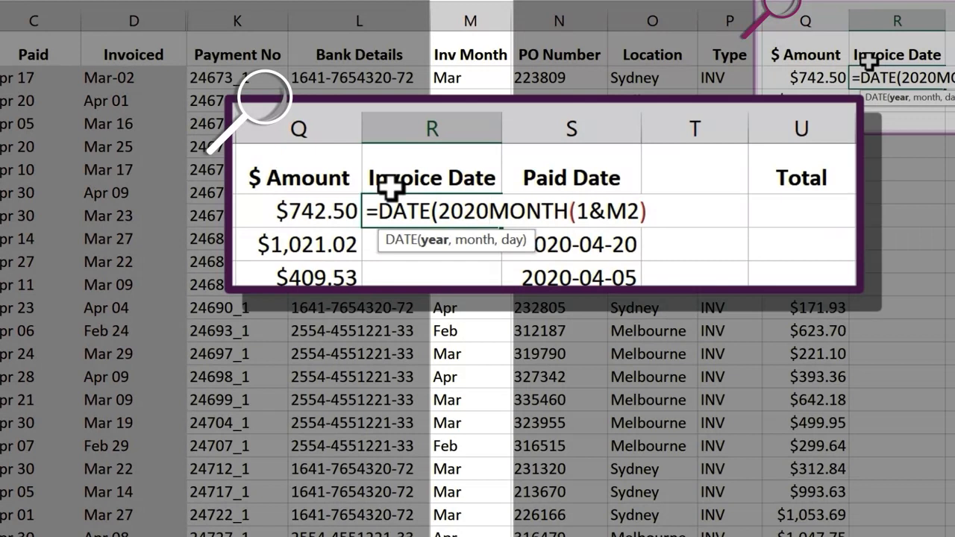
{"action": "type", "text": ","}
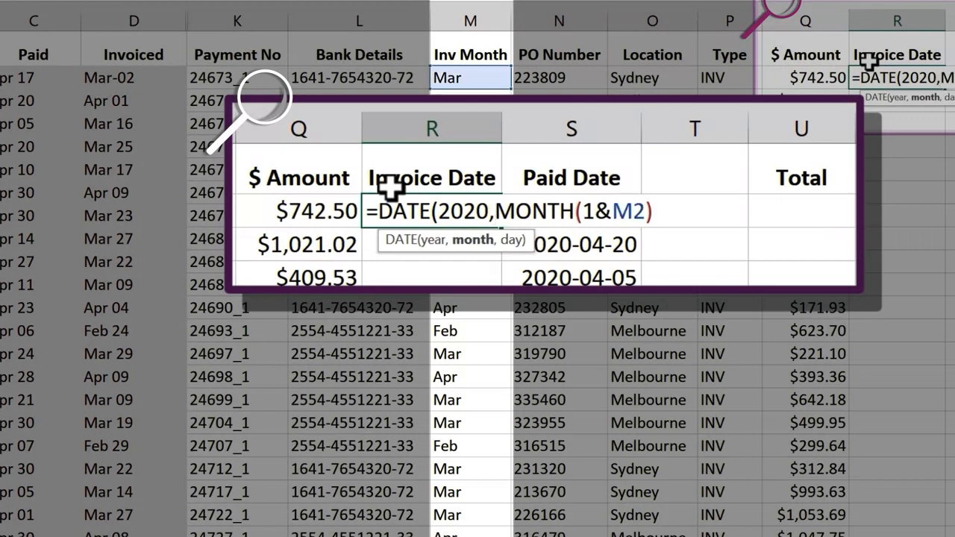
- Complete R2's DATE formula with RIGHT(D2,2) as the day, giving =DATE(2020,MONTH(1&M2),RIGHT(D2,2))
{"action": "left_click", "coordinate": [662, 209]}
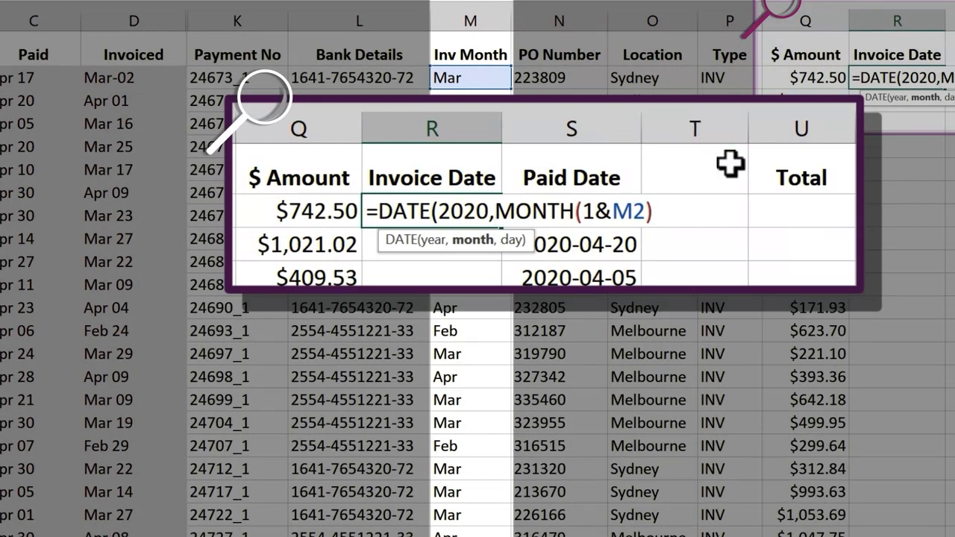
{"action": "type", "text": ","}
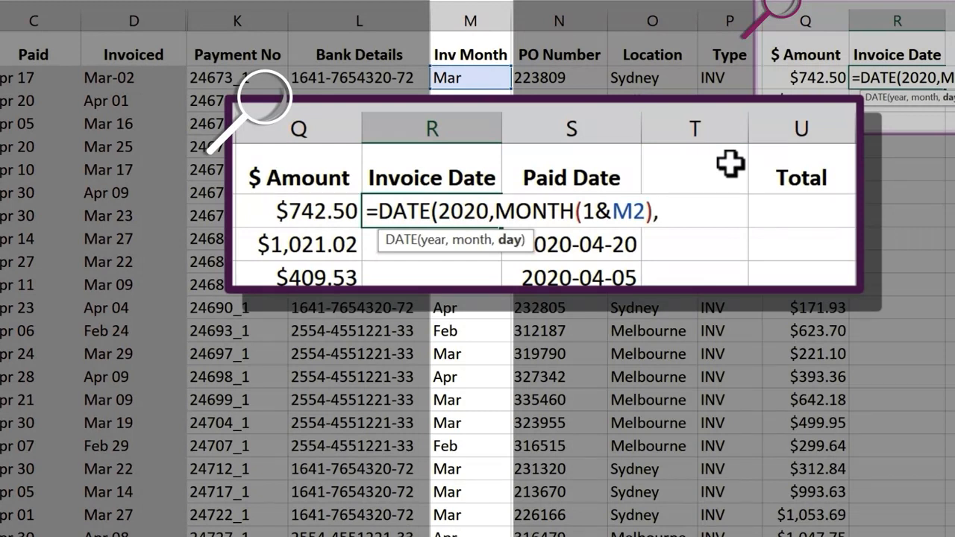
{"action": "type", "text": "ri"}
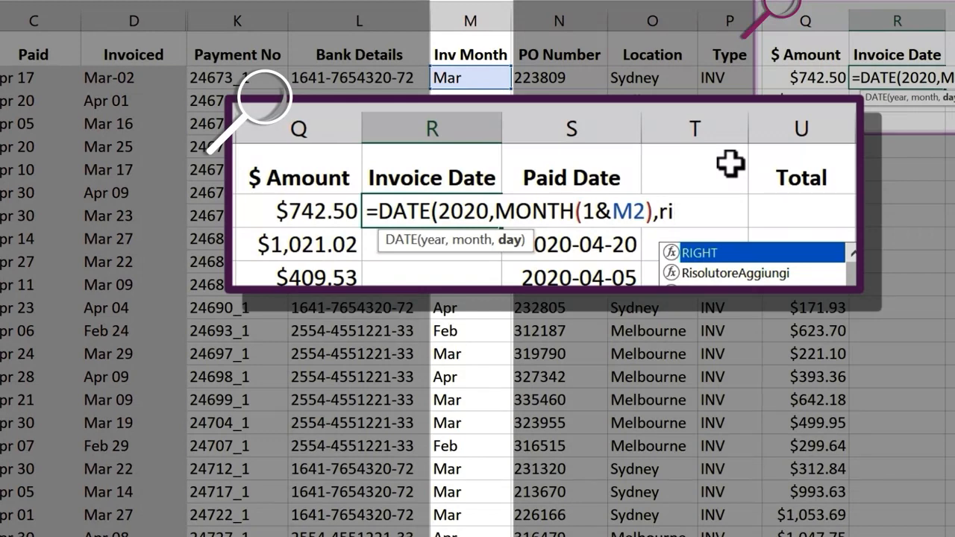
{"action": "key", "text": "Tab"}
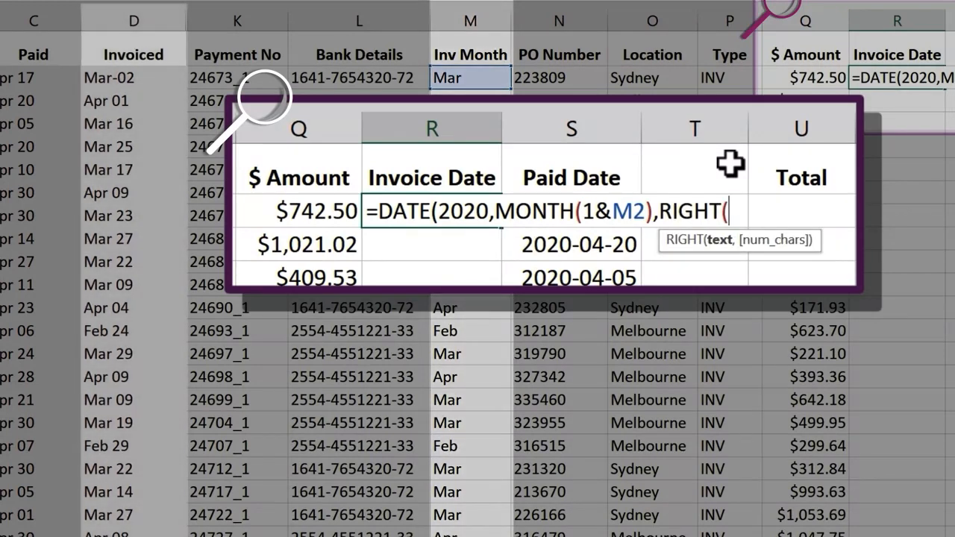
{"action": "left_click", "coordinate": [142, 82]}
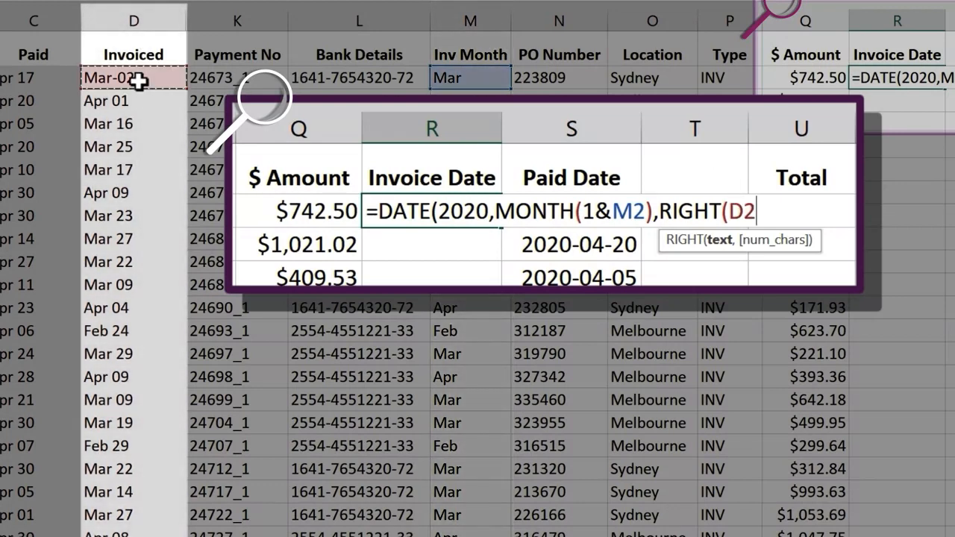
{"action": "type", "text": ",2"}
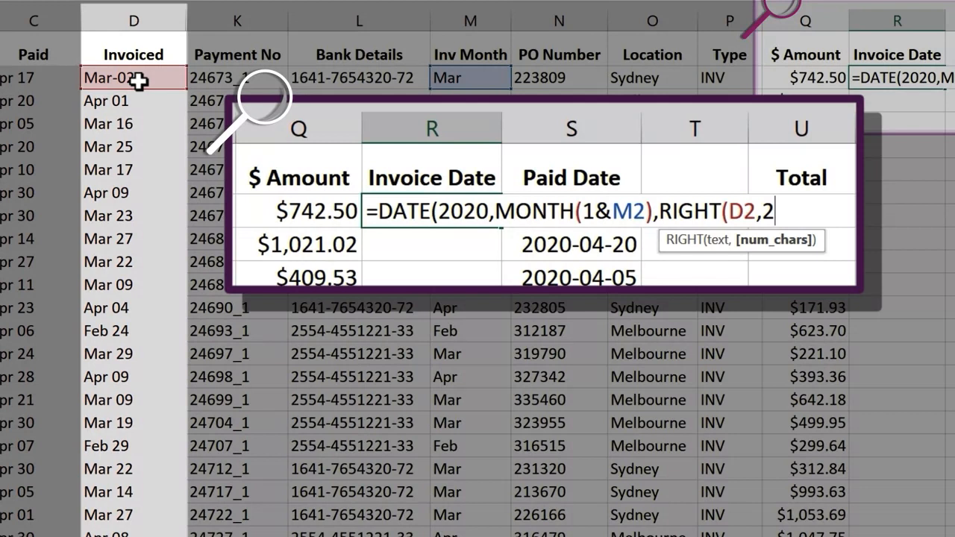
{"action": "type", "text": ")"}
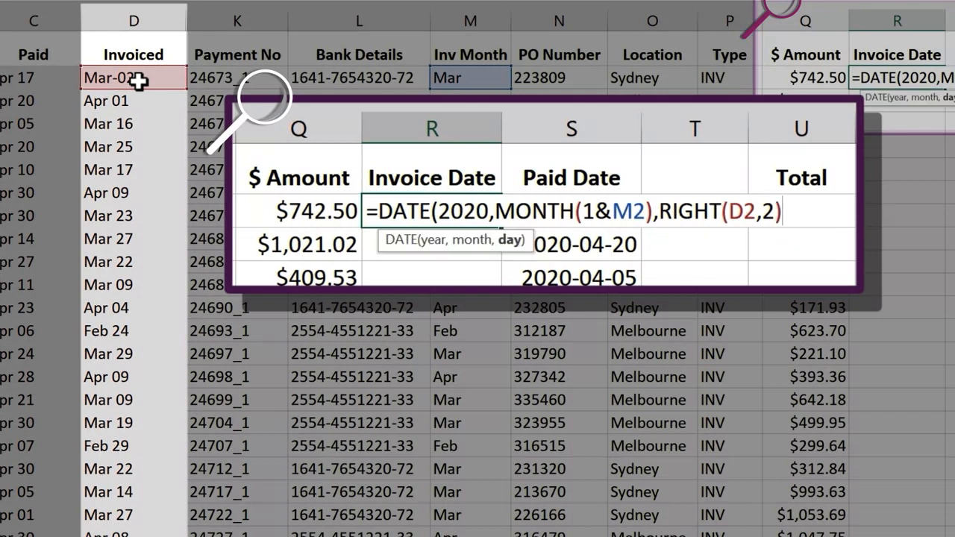
{"action": "type", "text": ")"}
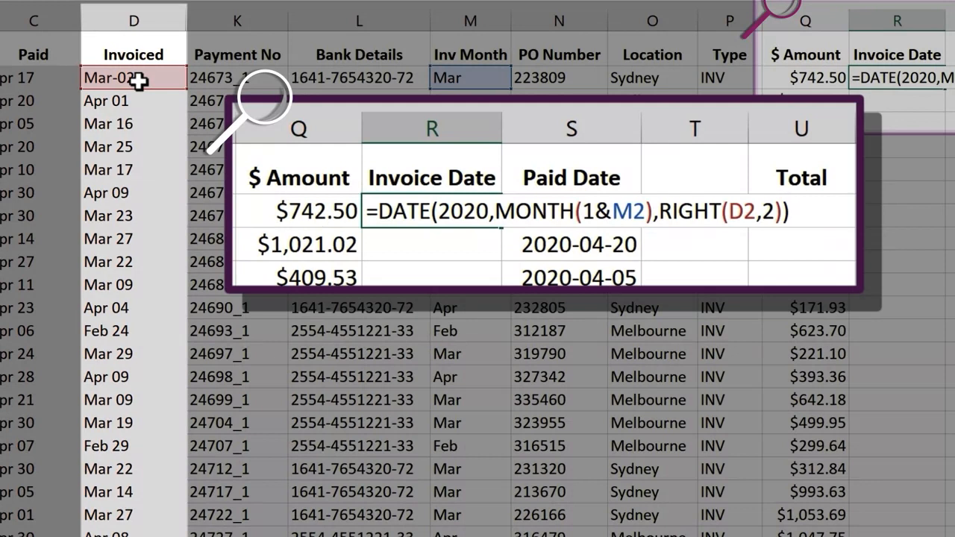
{"action": "key", "text": "Return"}
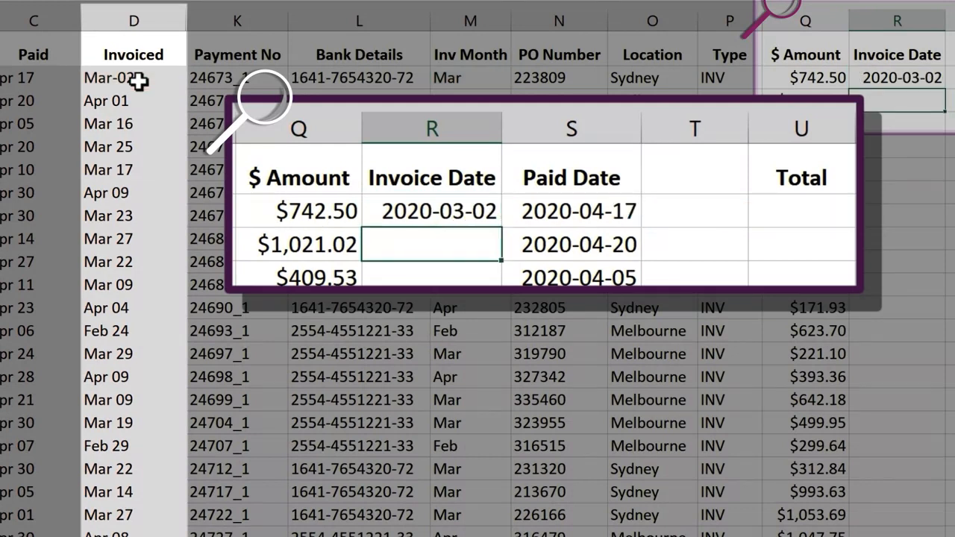
- Fill the Invoice Date formula in R2 down to the remaining rows of the column
{"action": "left_click", "coordinate": [902, 78]}
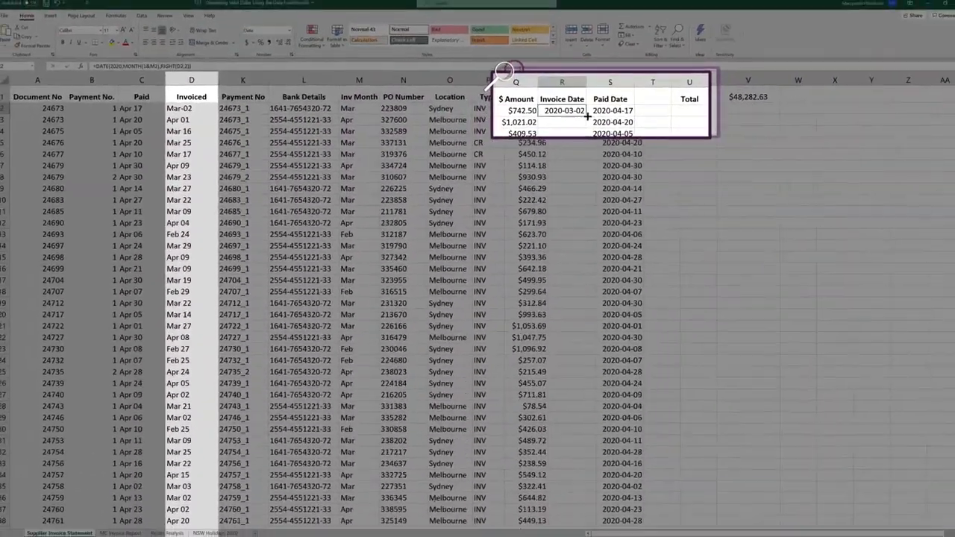
{"action": "double_click", "coordinate": [905, 91]}
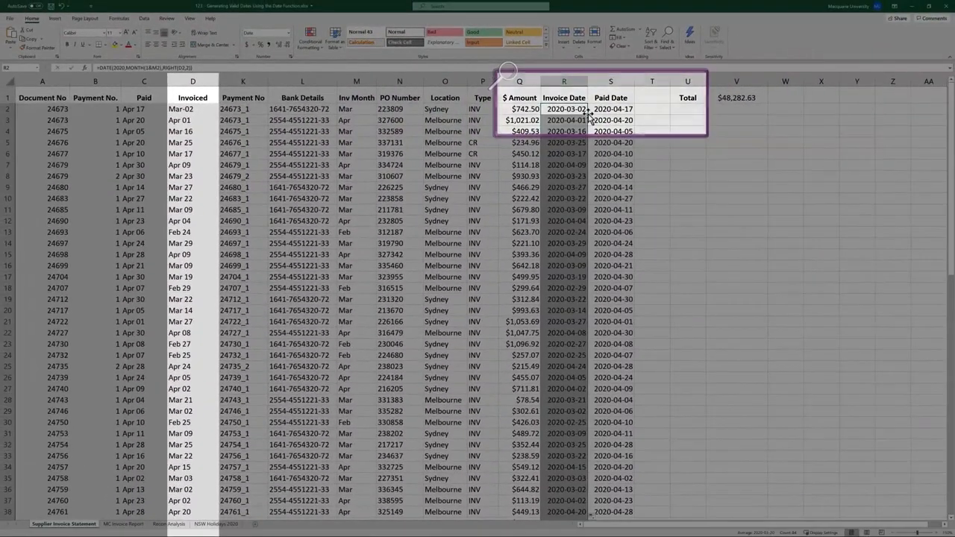